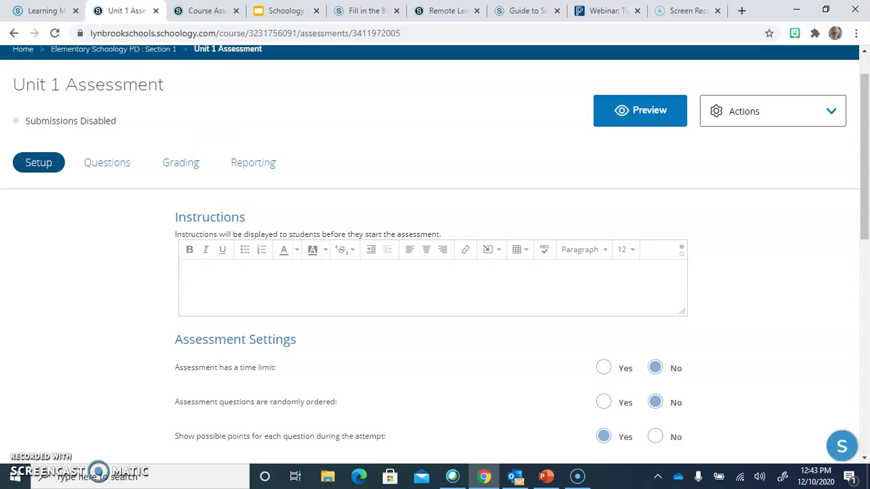
- Copy the student instruction paragraph from the Course Assessment Sampler preview's welcome page
click(202, 12)
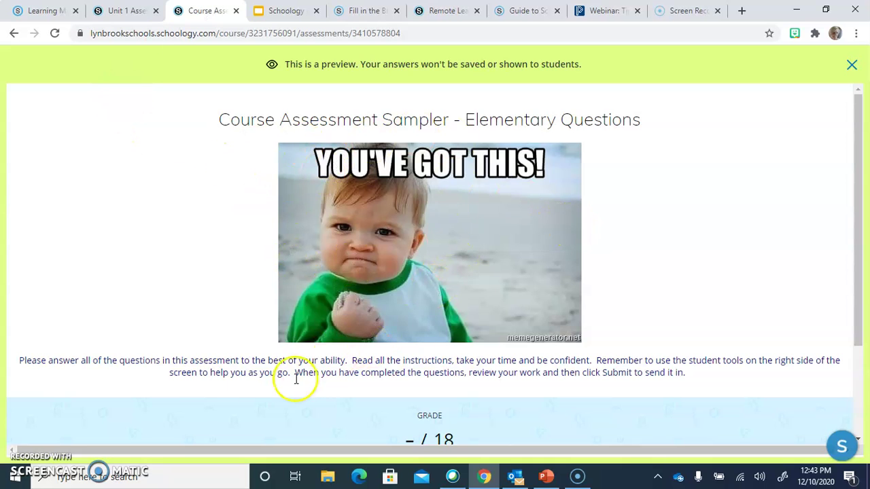
scroll(283, 385, down, 2)
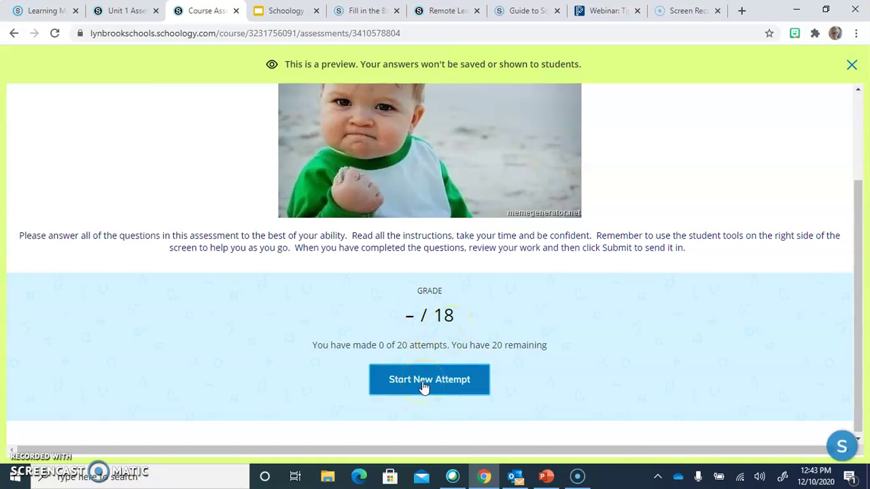
triple_click(125, 235)
key(ctrl+c)
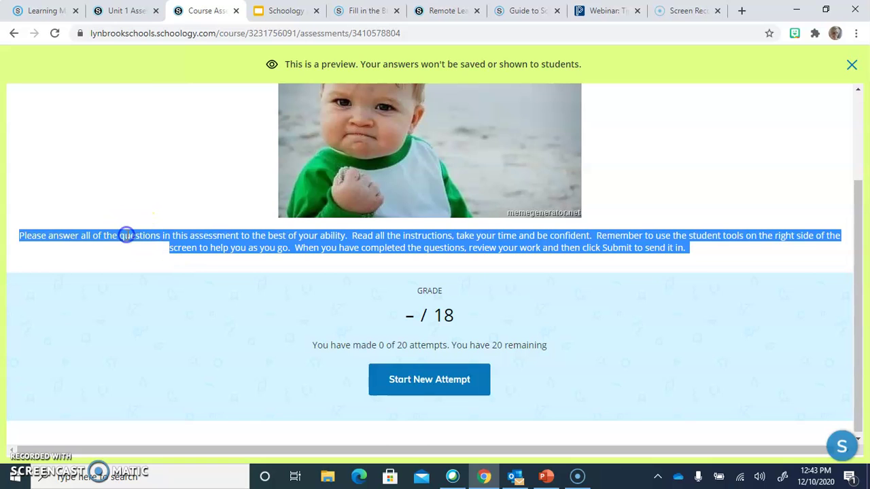
- Paste the copied paragraph into the Unit 1 Assessment's Instructions box, undoing the first paste and pasting only the text again
click(114, 9)
click(178, 264)
click(209, 276)
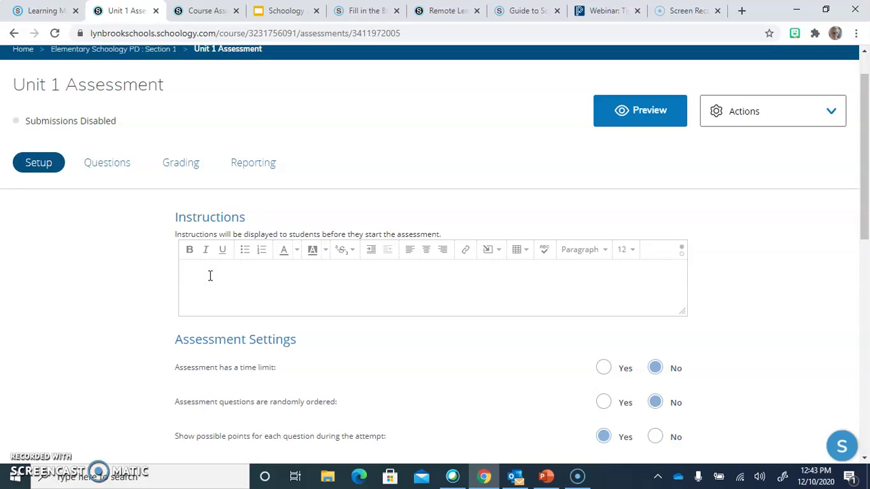
key(ctrl+v)
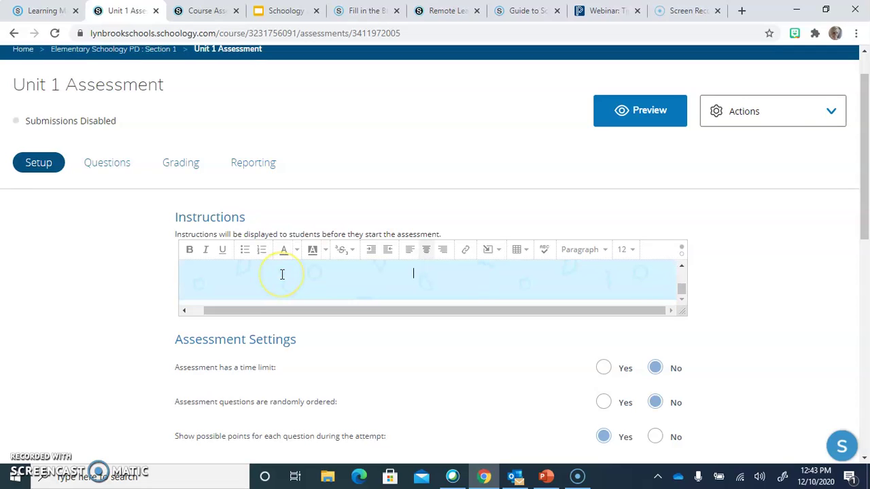
key(ctrl+z)
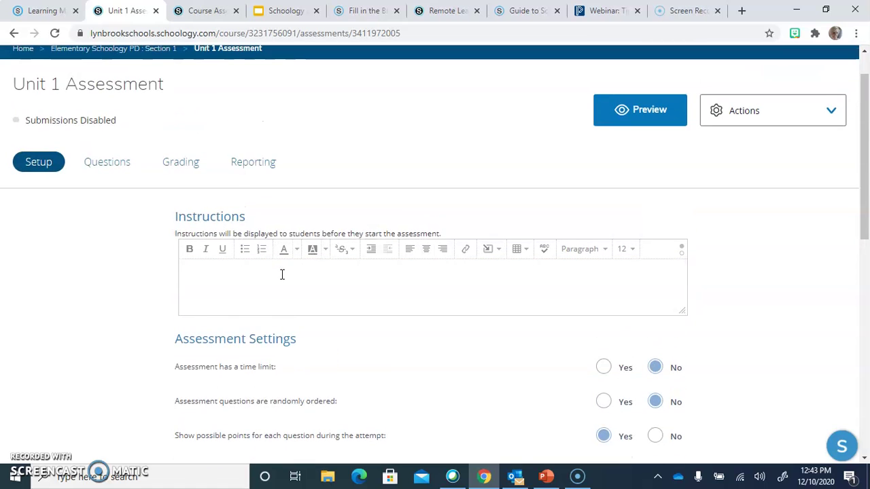
key(ctrl+v)
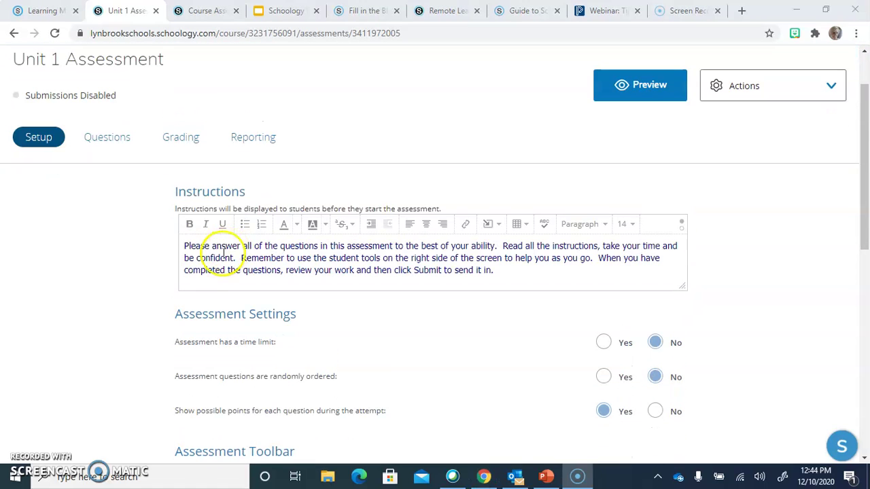
triple_click(187, 244)
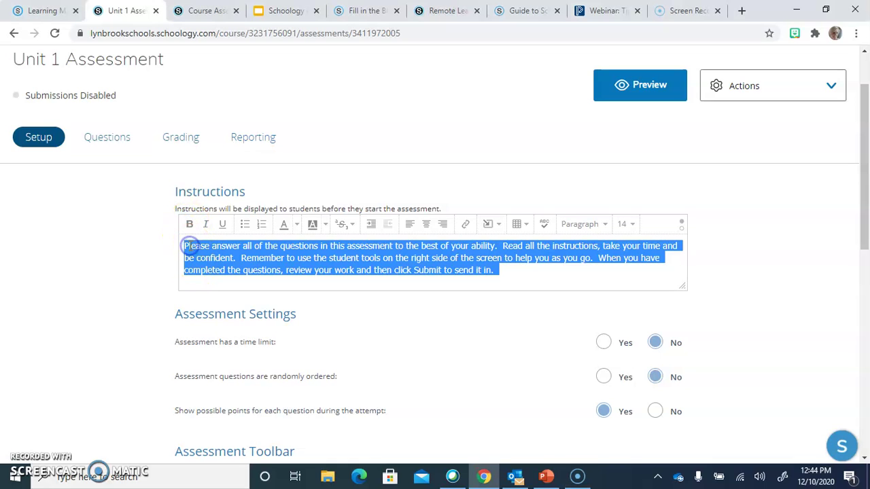
click(626, 224)
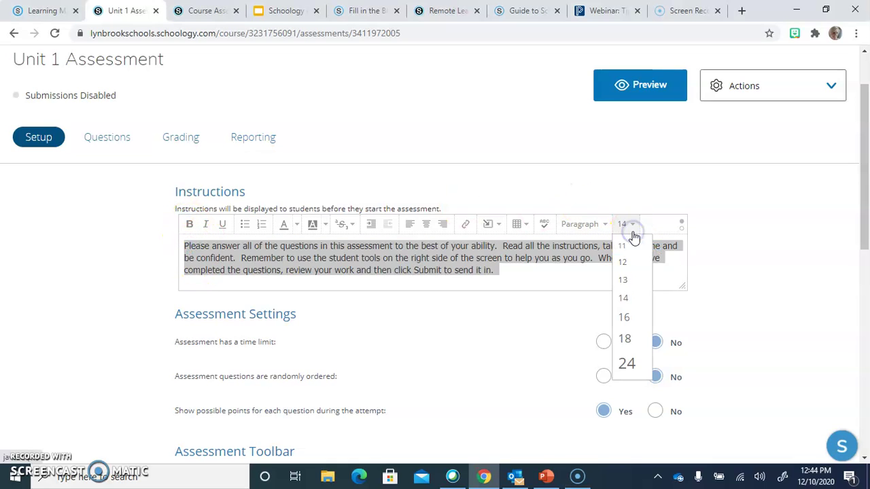
click(569, 276)
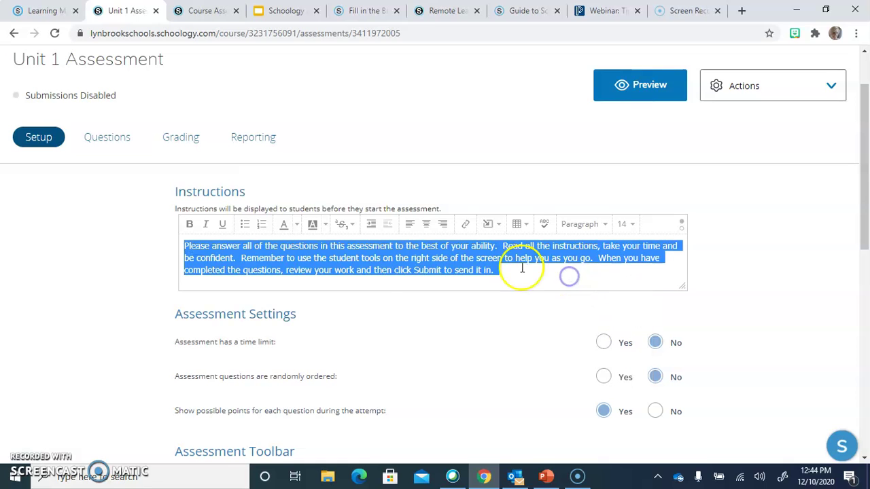
click(292, 224)
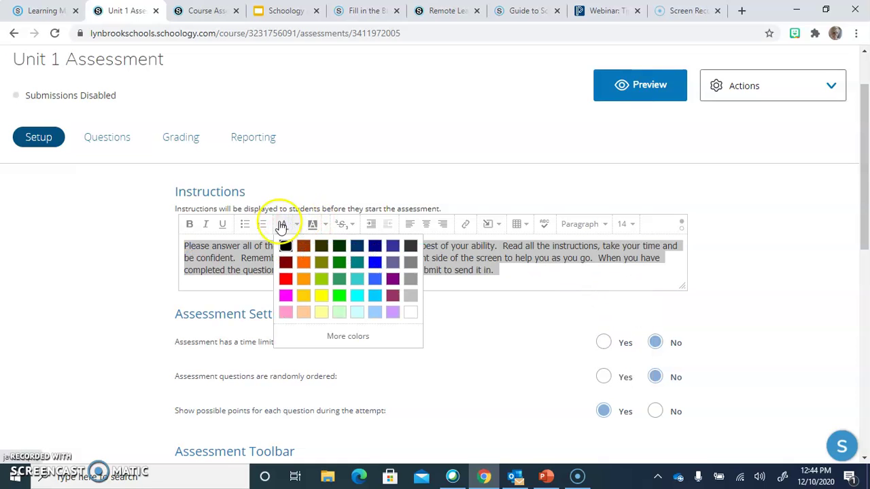
click(195, 293)
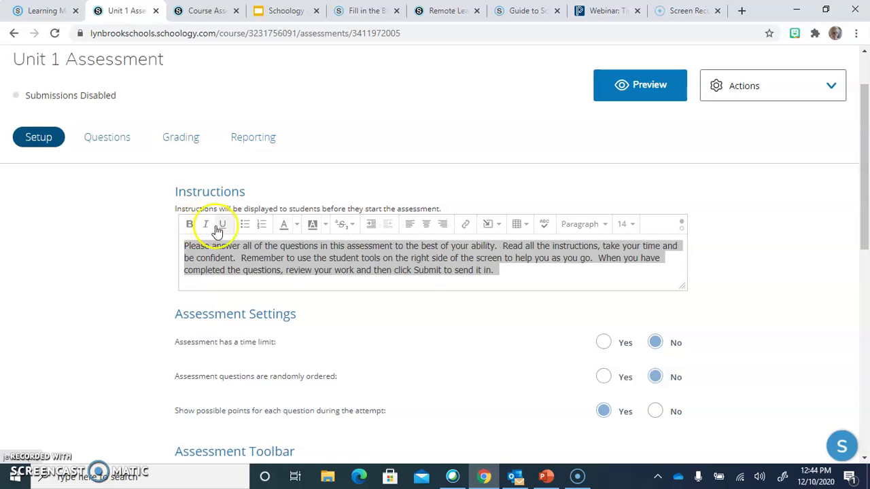
click(508, 269)
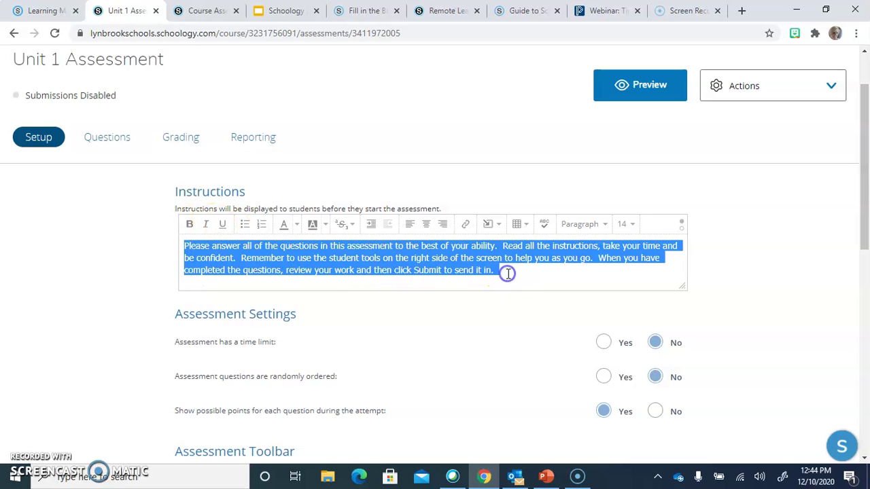
- Insert the youve-got-this picture from the computer on a new line above the instruction text
click(183, 252)
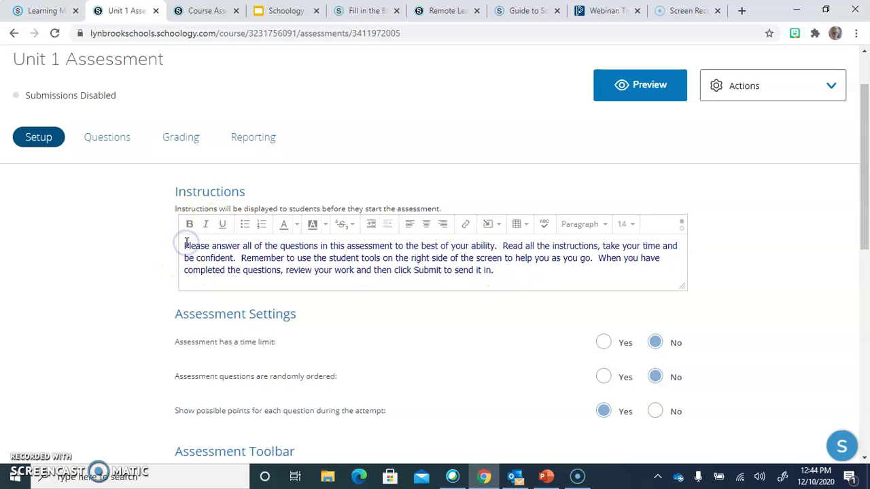
key(Return)
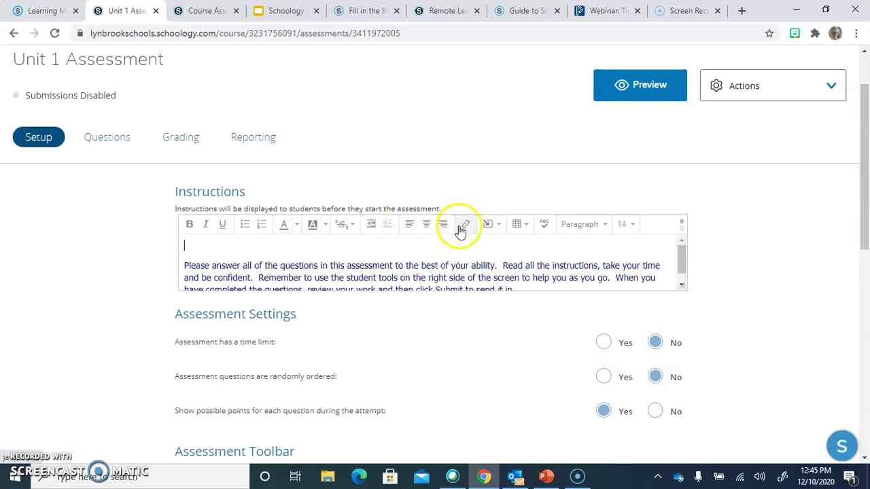
click(500, 229)
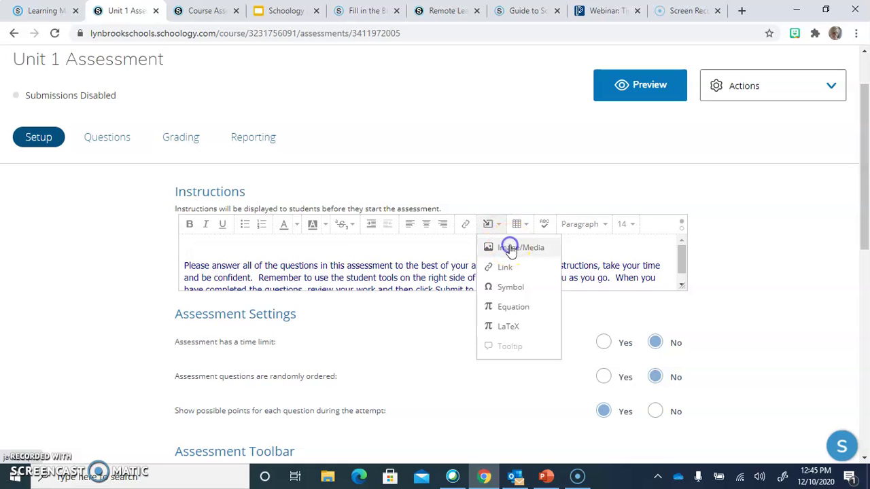
click(510, 248)
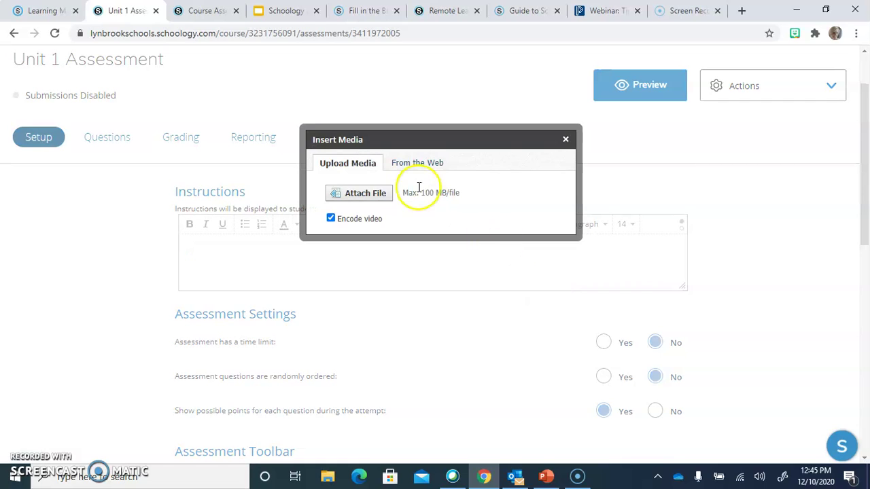
click(365, 194)
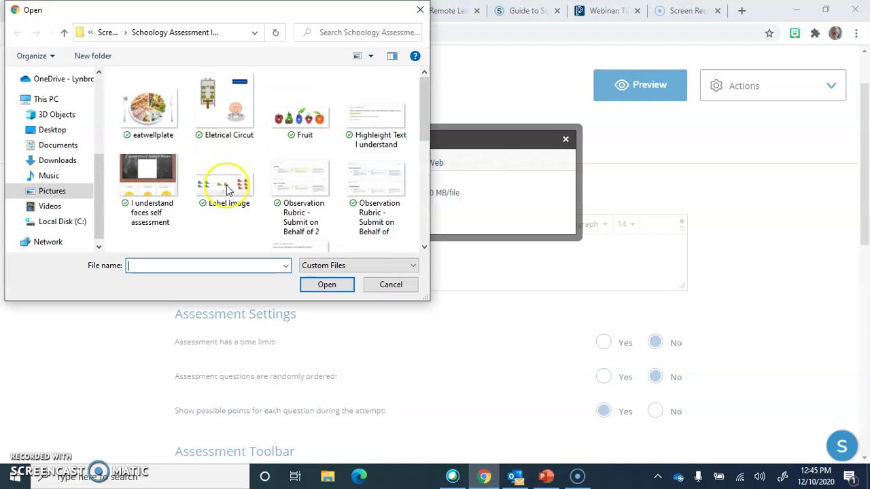
scroll(227, 188, down, 5)
click(150, 207)
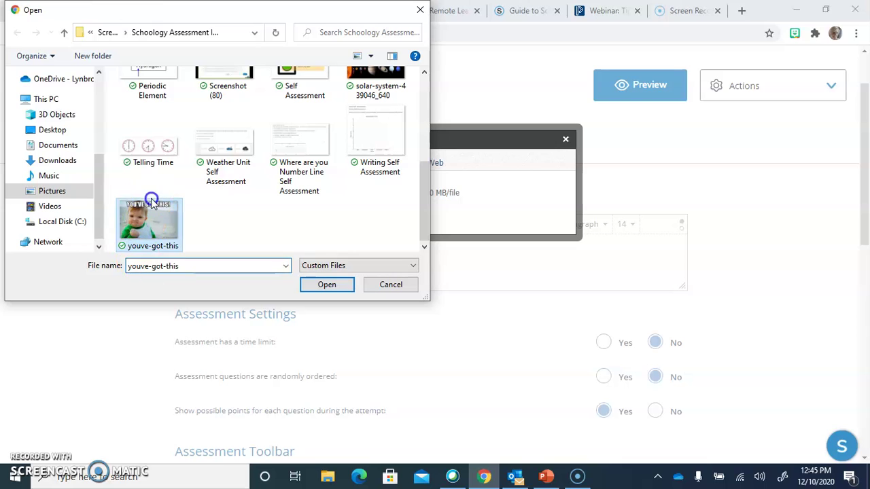
click(326, 284)
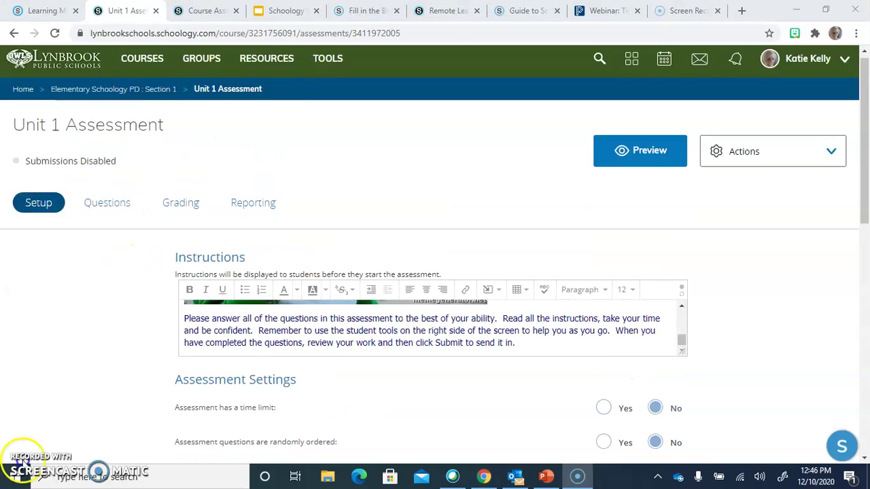
- Enable a time limit for the assessment and set it to 20 minutes
scroll(171, 279, down, 1)
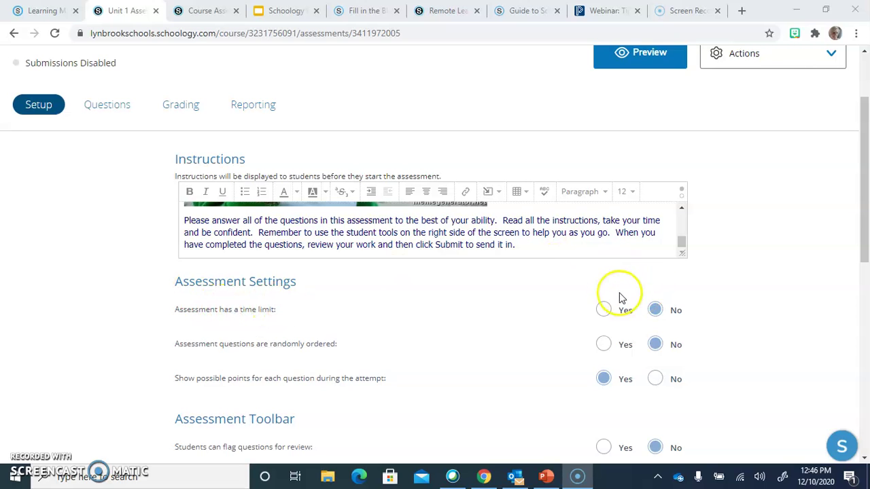
scroll(618, 296, down, 1)
scroll(623, 296, down, 1)
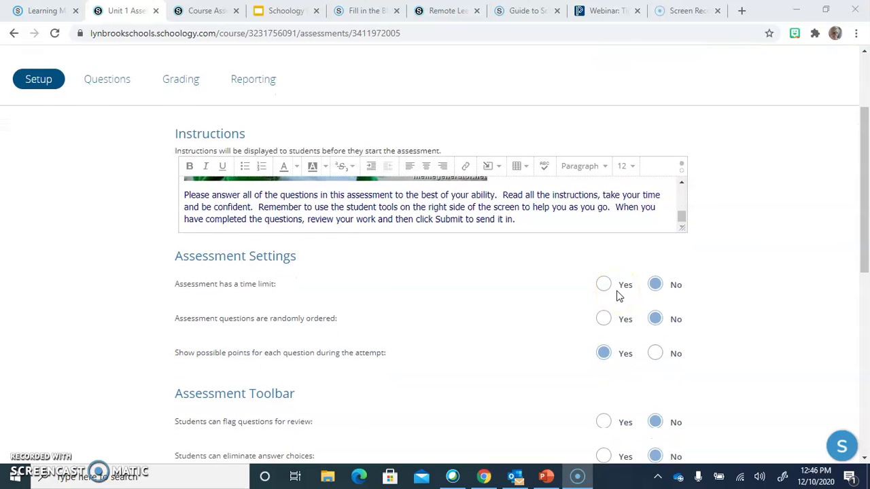
click(606, 285)
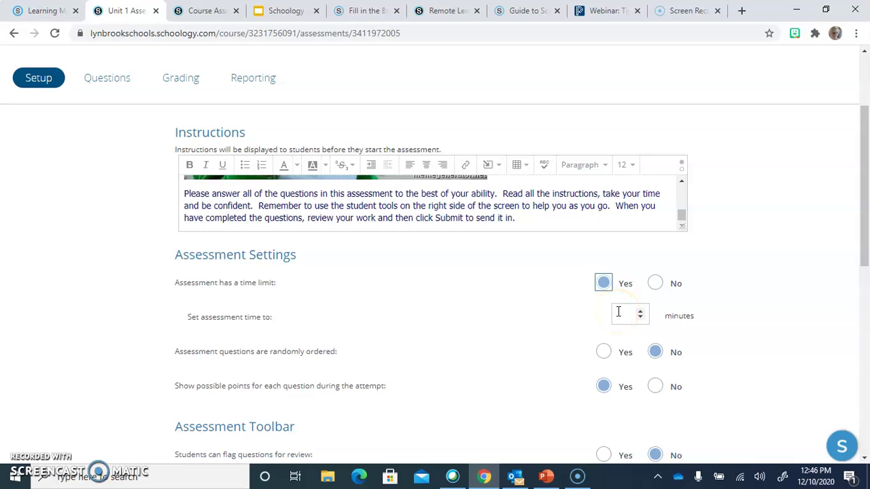
click(618, 314)
text(20)
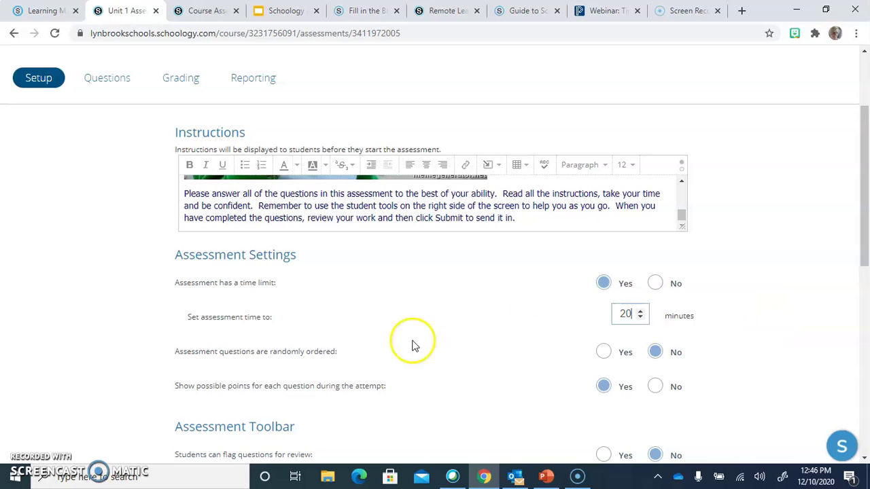
- Set the assessment questions to be randomly ordered
scroll(273, 361, down, 1)
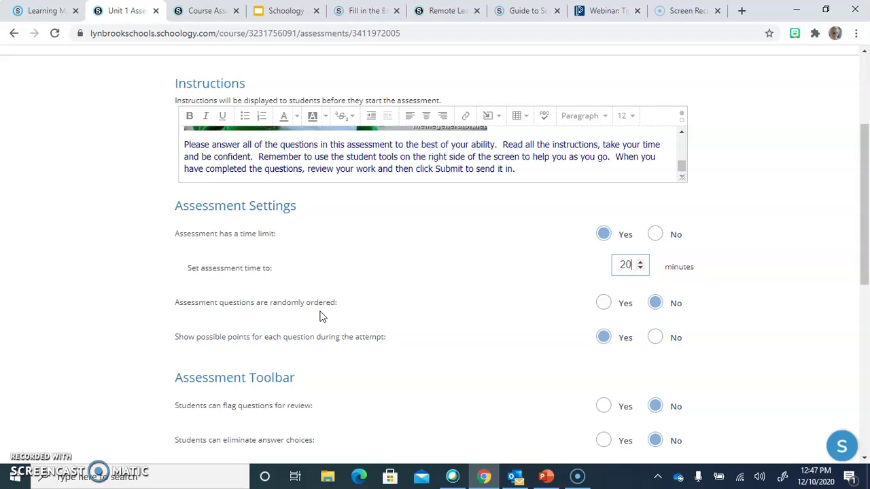
click(610, 308)
scroll(608, 305, down, 1)
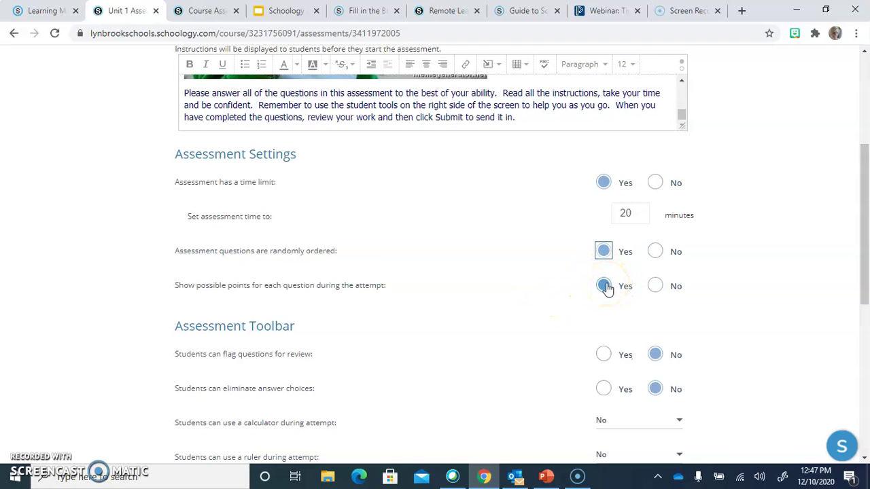
- Allow students to flag questions for review in the Assessment Toolbar settings
scroll(606, 286, down, 1)
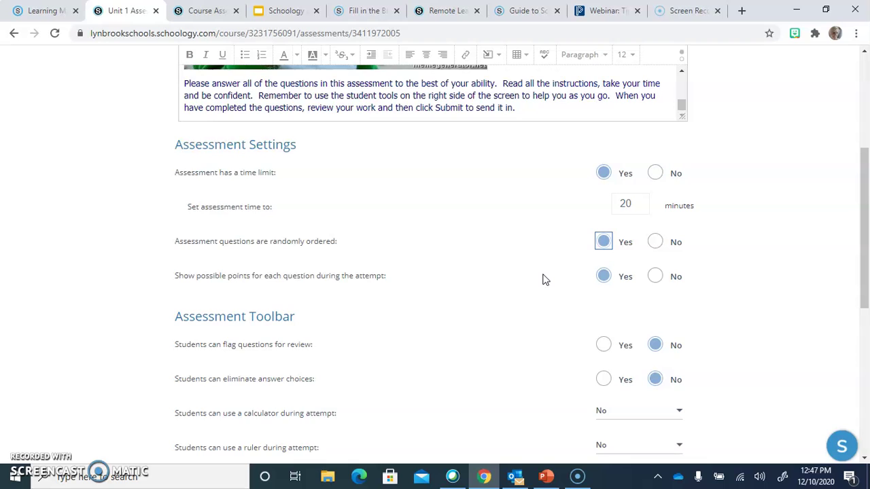
scroll(544, 278, down, 3)
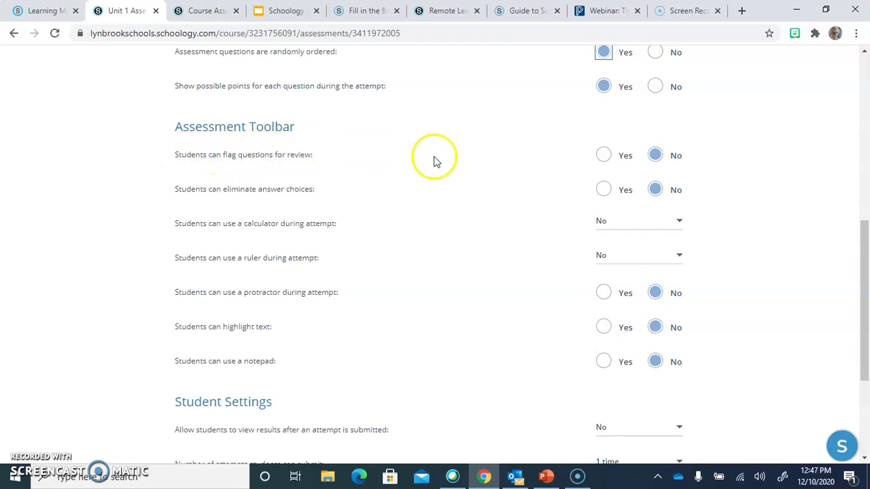
click(600, 158)
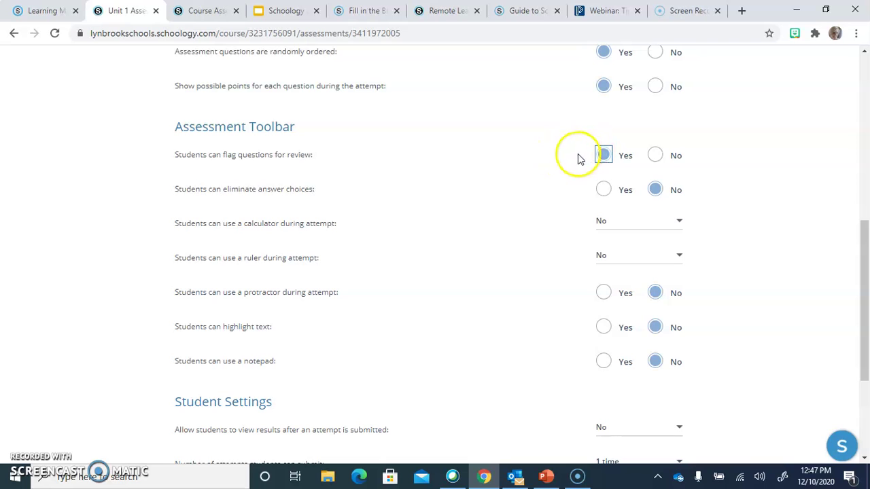
click(600, 156)
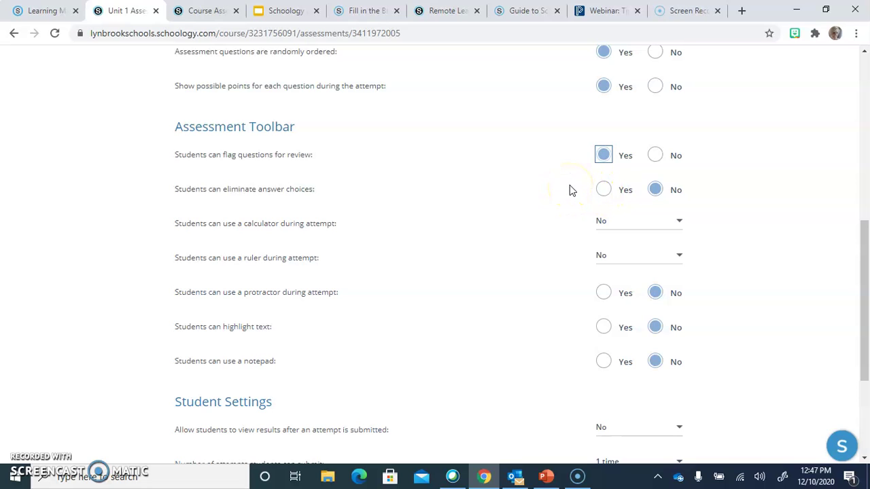
- Allow students to eliminate answer choices and to use a basic calculator during the attempt
click(604, 191)
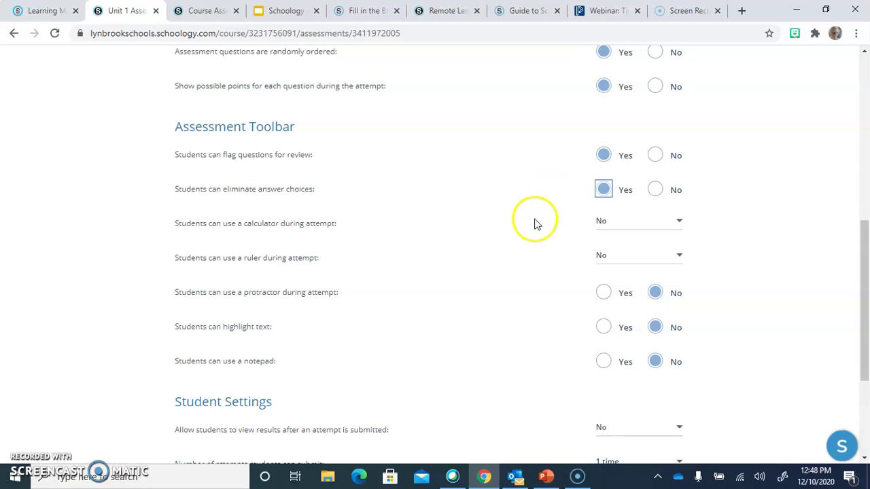
click(664, 226)
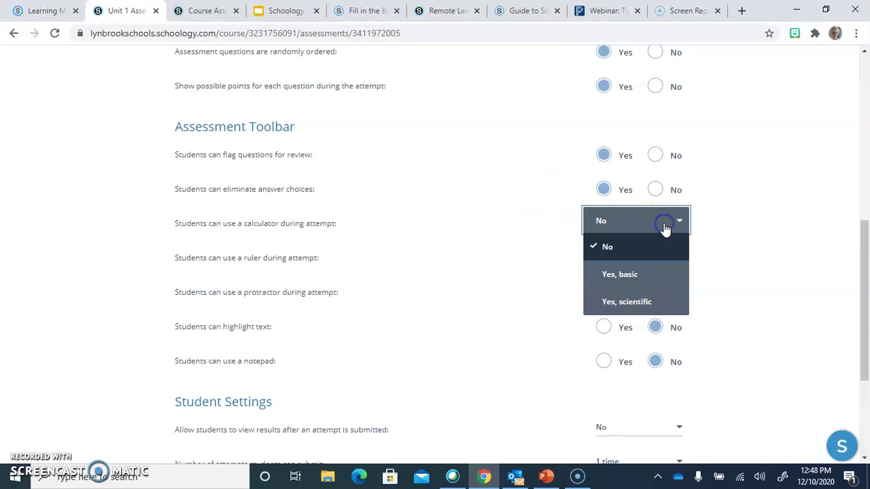
click(638, 278)
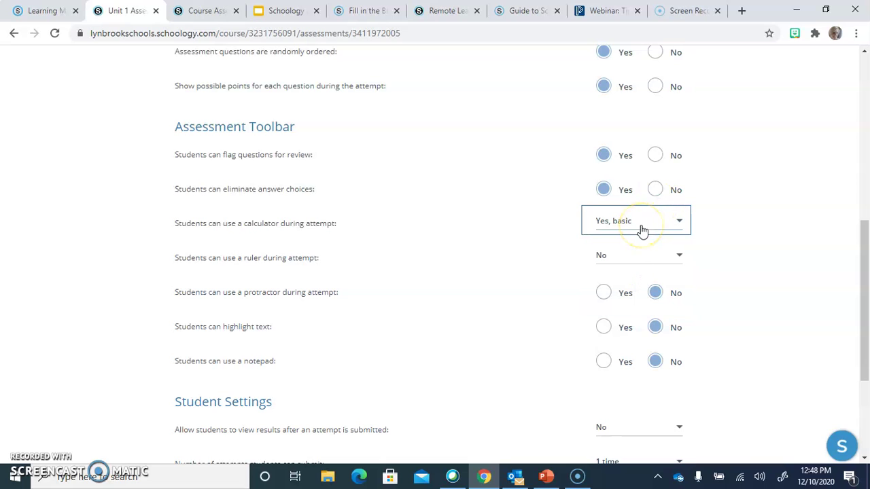
click(613, 257)
click(624, 334)
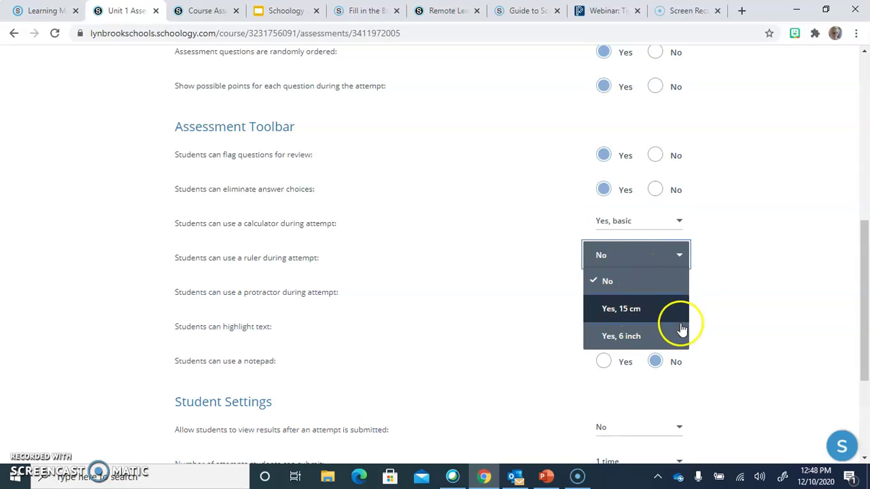
click(736, 303)
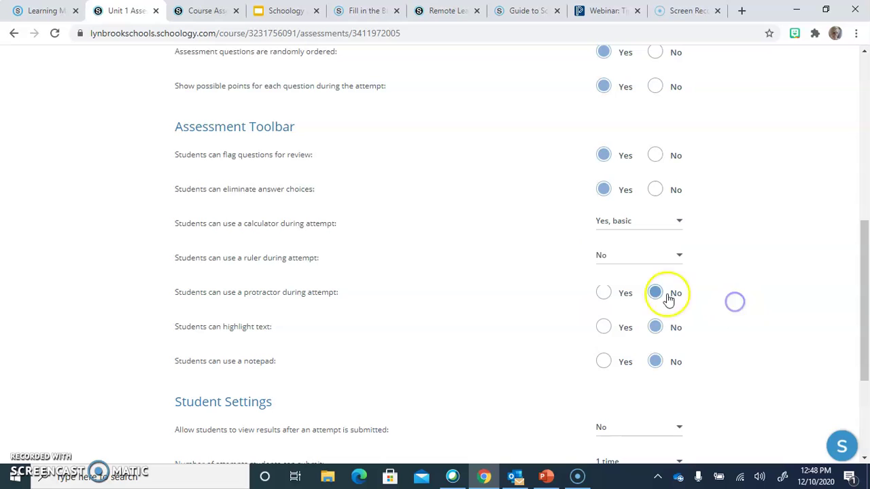
- Allow students to use a protractor, highlight text and use a notepad during the assessment
click(603, 298)
click(601, 328)
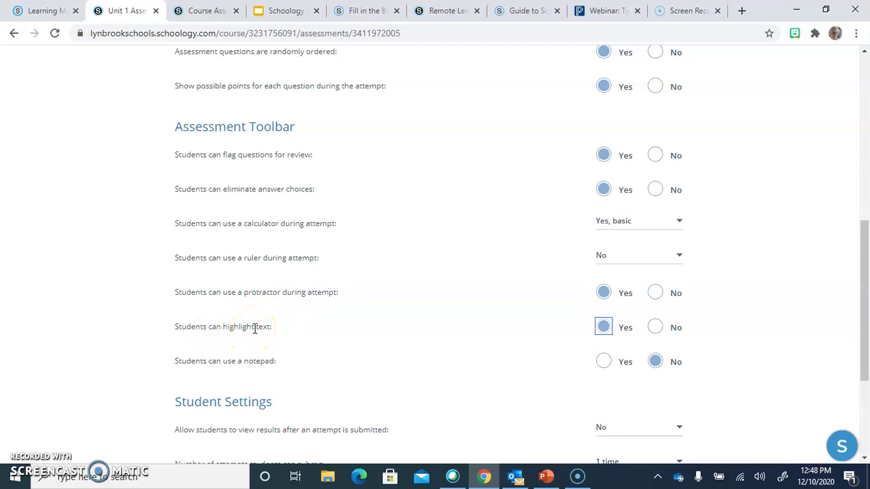
click(605, 363)
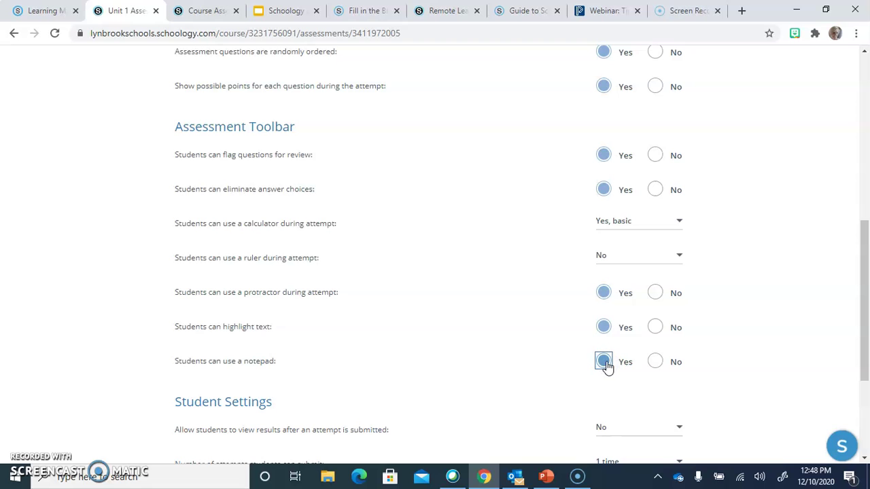
- Allow students to view results with correct answers after an attempt is submitted
scroll(607, 365, down, 3)
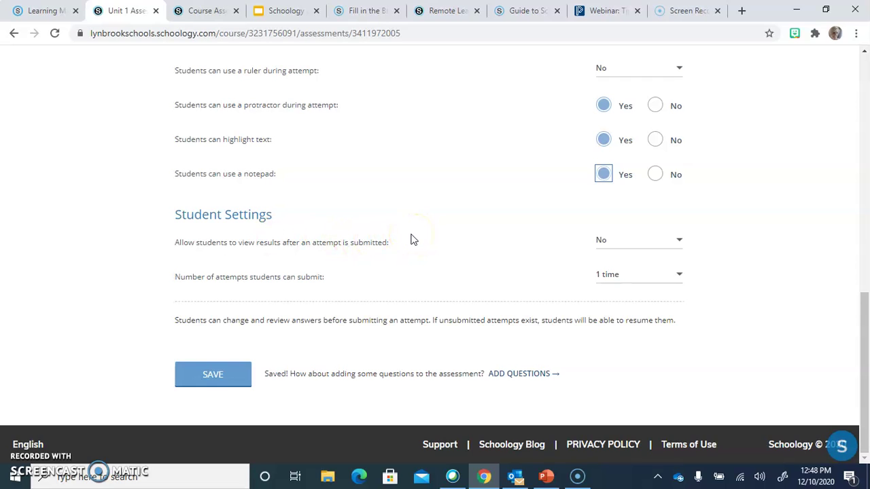
click(618, 243)
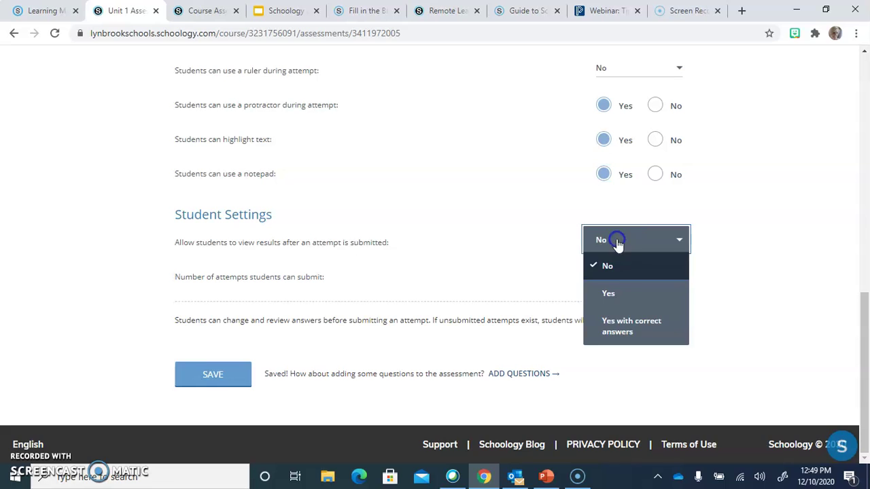
click(652, 332)
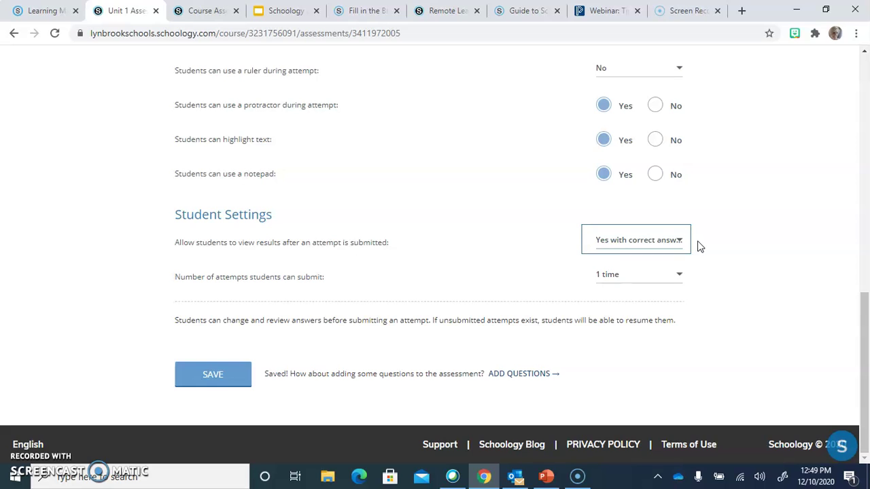
- Keep the number of attempts students can submit at 1 time and save the assessment setup
click(608, 276)
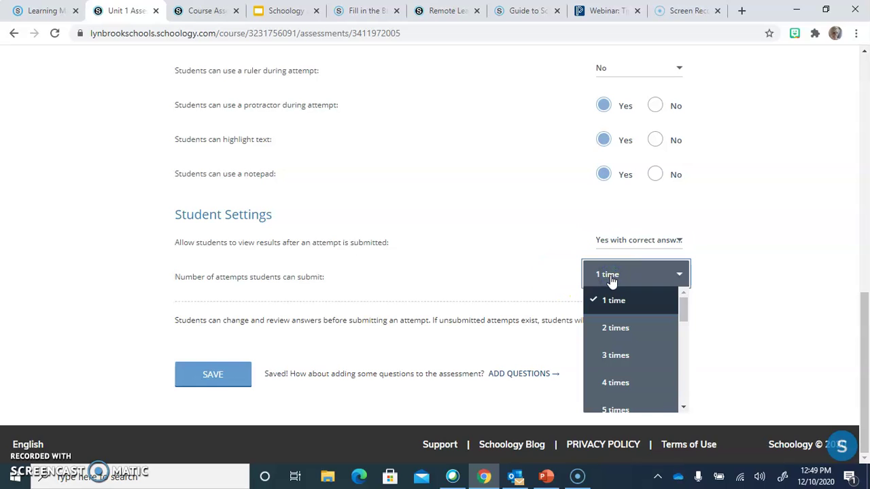
click(535, 273)
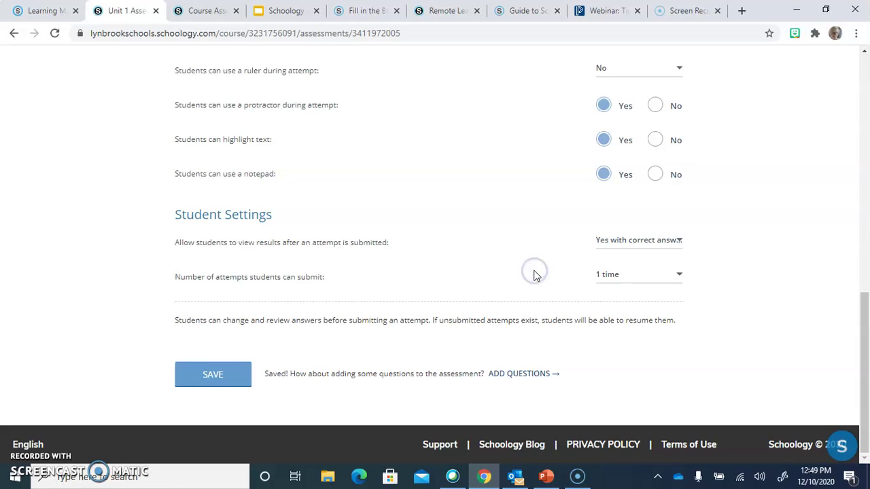
click(238, 371)
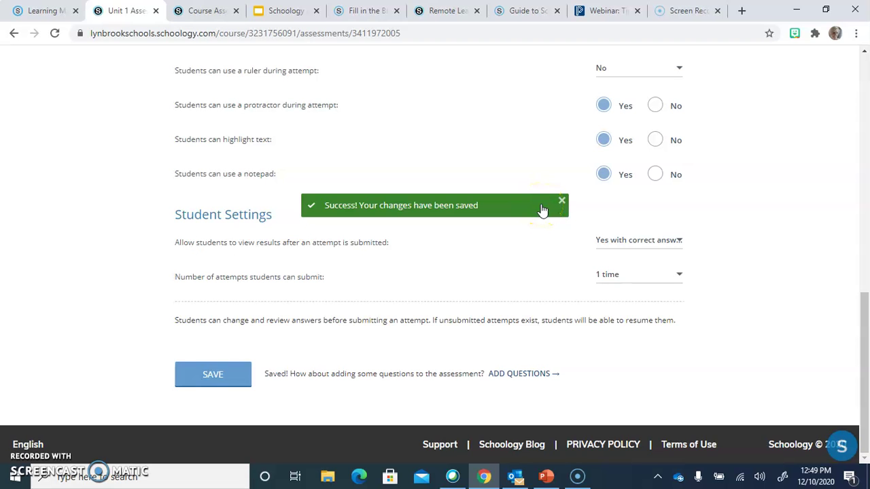
- Review the available assessment actions and the Unit 1 Assessment's edit settings, then close them without making changes
scroll(542, 211, up, 15)
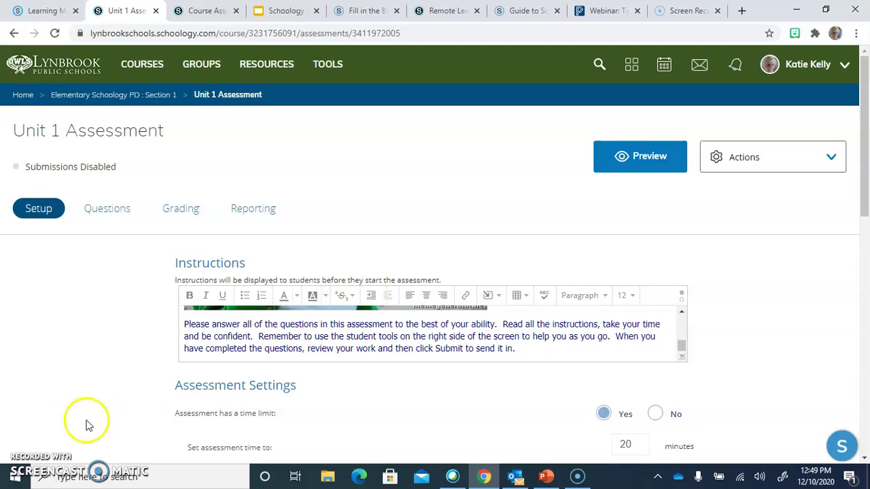
click(12, 467)
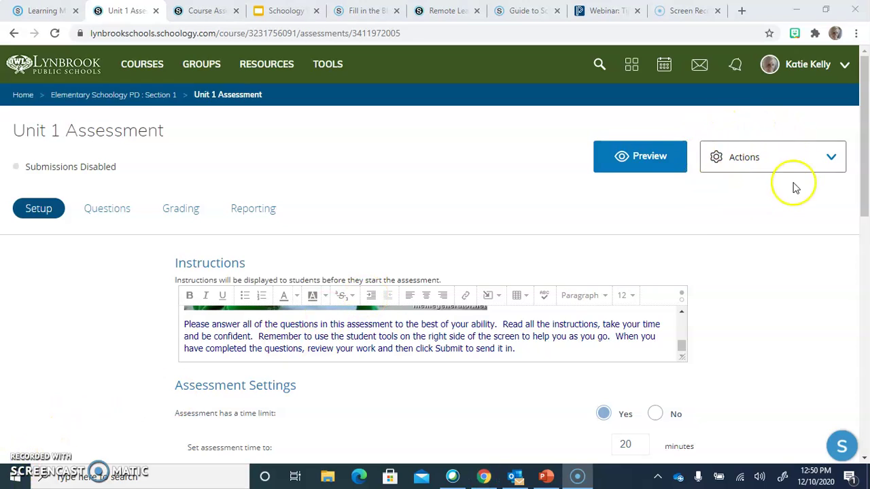
click(814, 163)
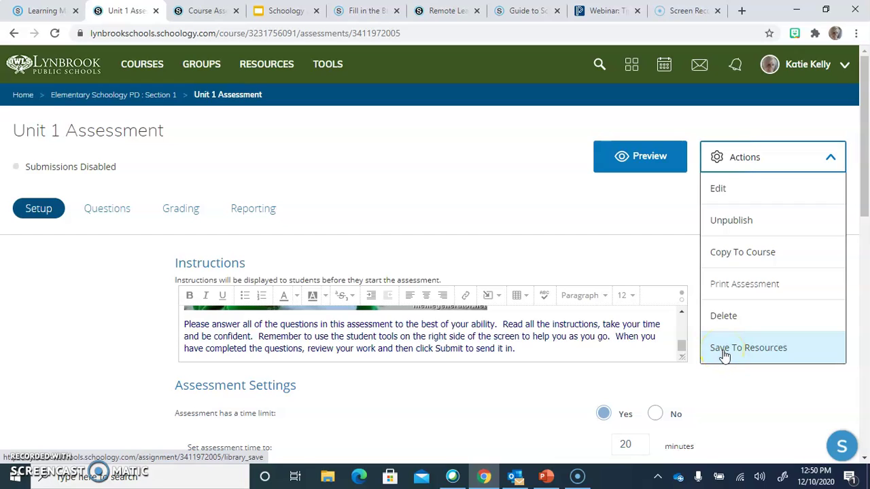
click(730, 193)
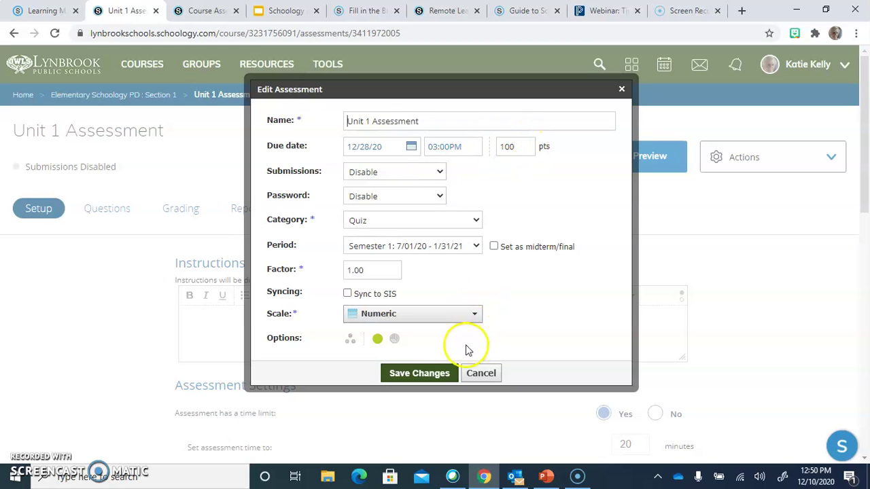
click(475, 377)
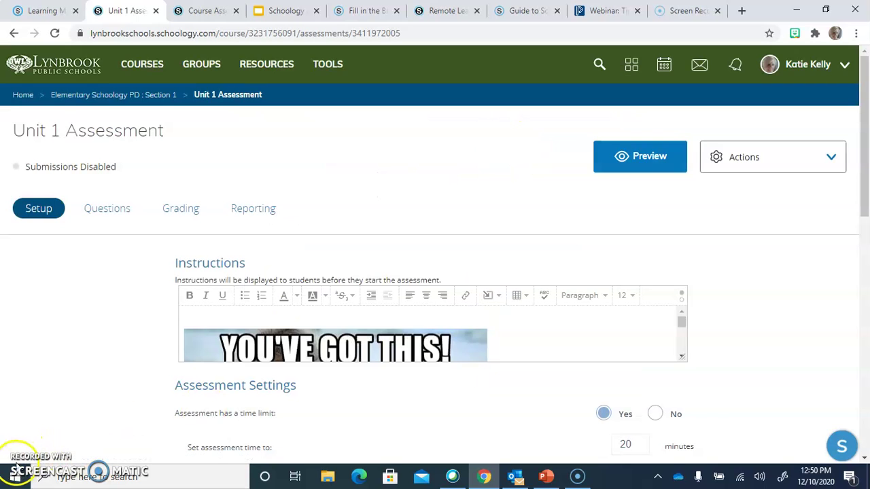